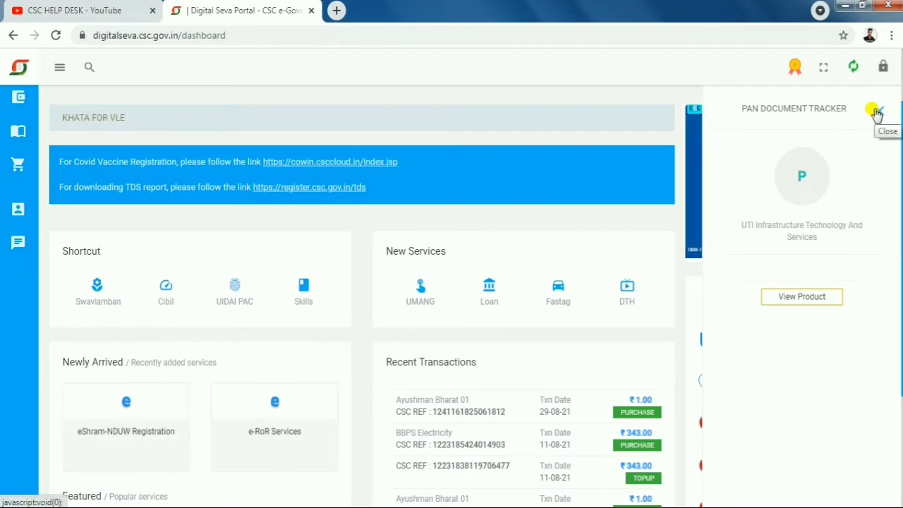
Step: Close the PAN Document Tracker details, view the CSC HELP DESK YouTube channel and return to the Digital Seva Portal
{"action": "left_click", "coordinate": [877, 111]}
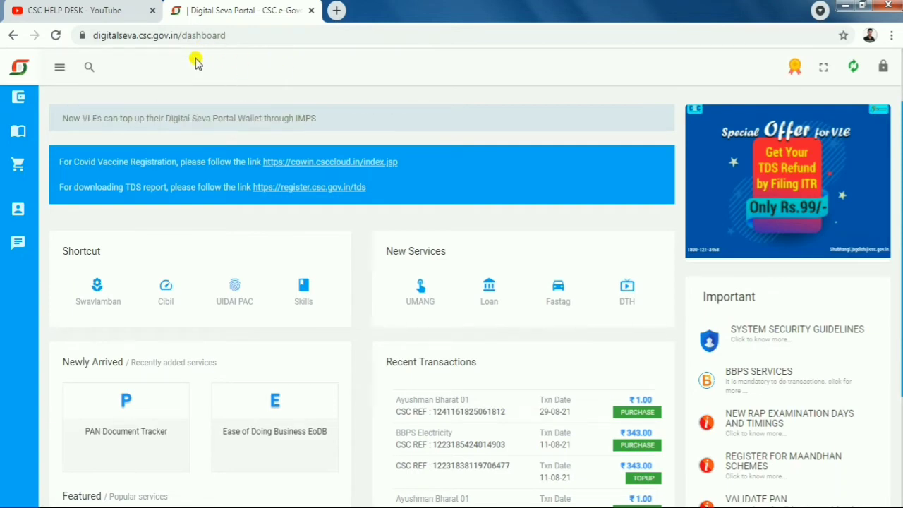
{"action": "left_click", "coordinate": [112, 10]}
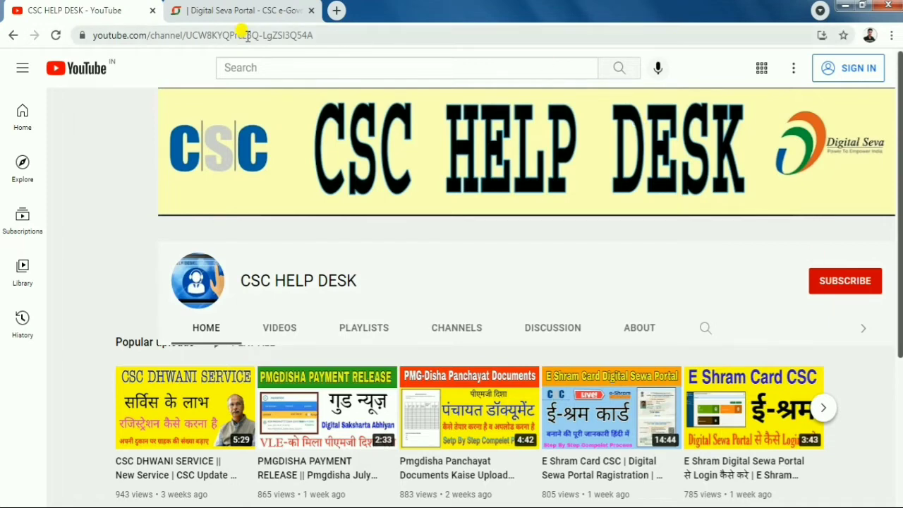
{"action": "left_click", "coordinate": [230, 11]}
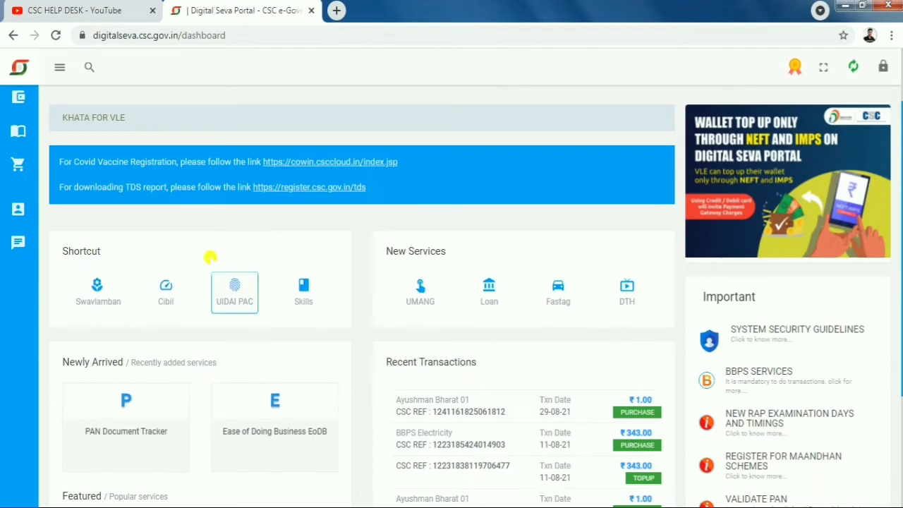
Step: Open the PAN Document Tracker product from the newly arrived services on the Digital Seva dashboard
{"action": "left_click", "coordinate": [125, 425]}
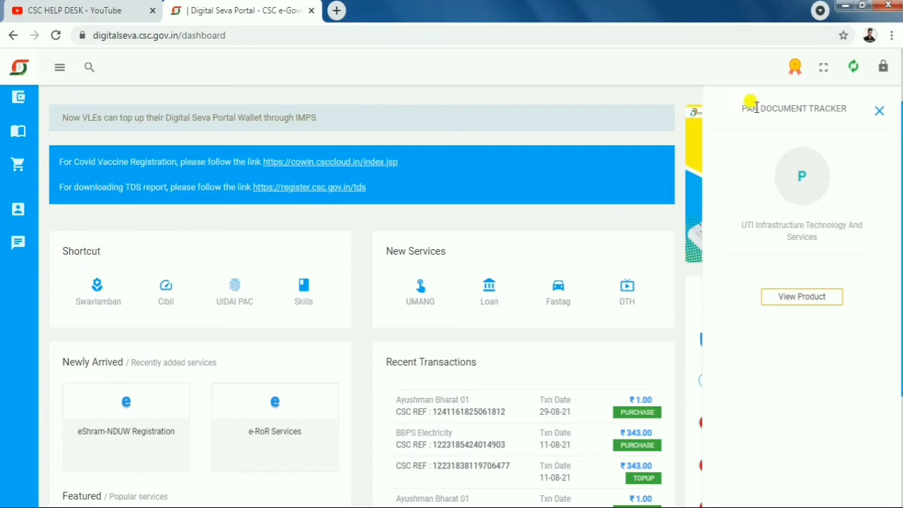
{"action": "left_click_drag", "start_coordinate": [742, 109], "coordinate": [852, 156]}
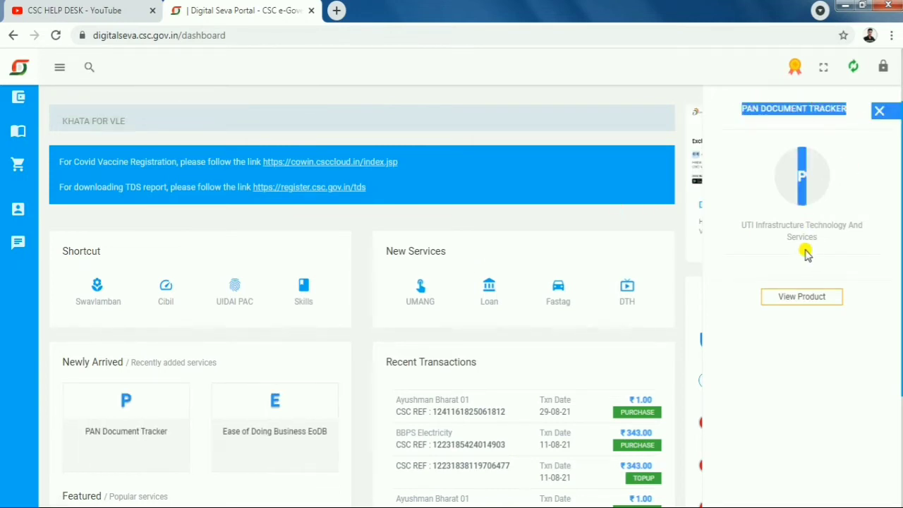
{"action": "left_click", "coordinate": [802, 302]}
{"action": "left_click", "coordinate": [782, 269]}
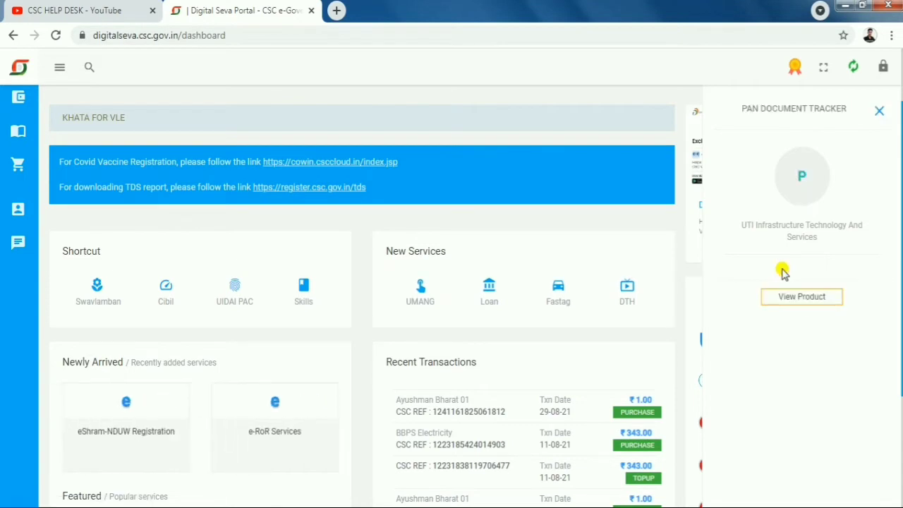
{"action": "left_click", "coordinate": [797, 299]}
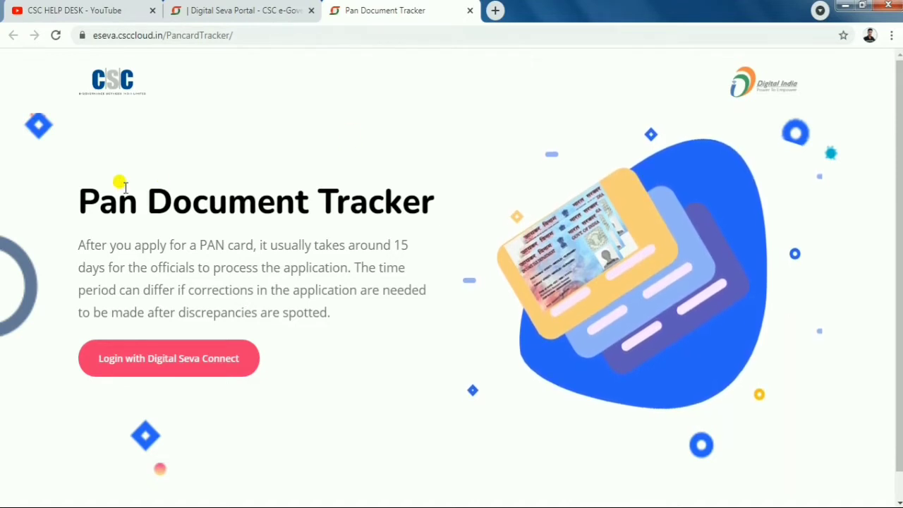
Step: Log in to the Pan Document Tracker with Digital Seva Connect
{"action": "left_click_drag", "start_coordinate": [78, 195], "coordinate": [337, 189]}
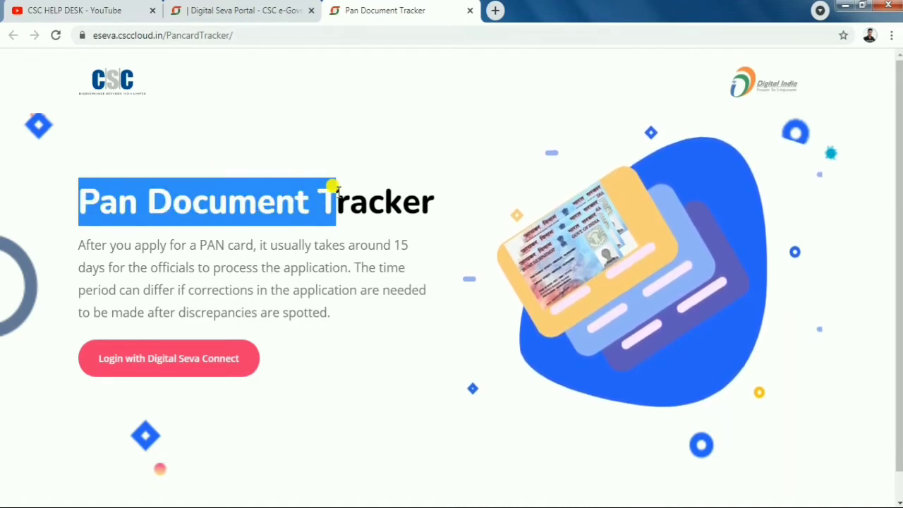
{"action": "left_click", "coordinate": [346, 195]}
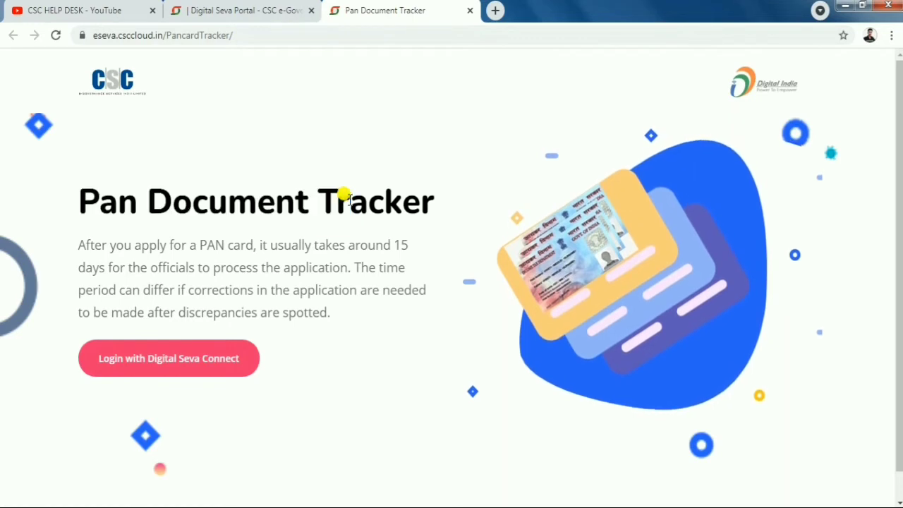
{"action": "left_click", "coordinate": [178, 368]}
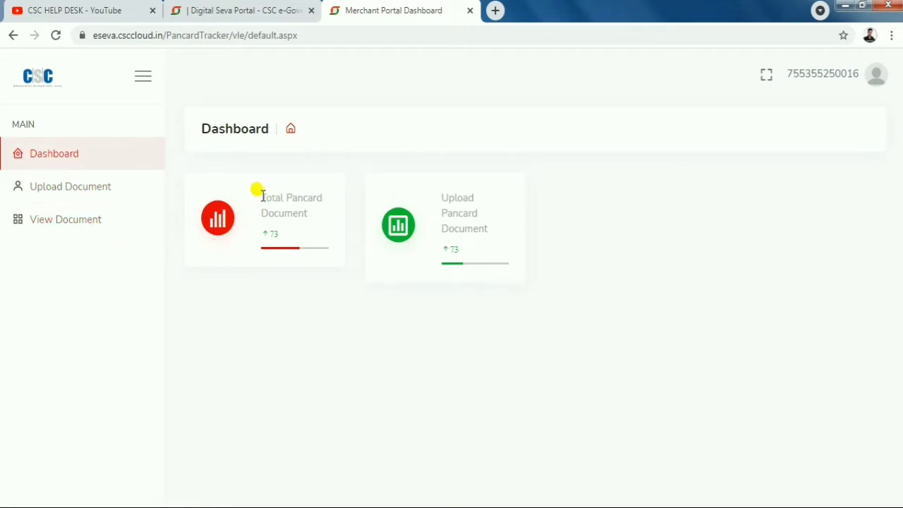
Step: Check the Total and Upload Pancard Document figures on the dashboard and open the Upload Document form
{"action": "left_click_drag", "start_coordinate": [261, 196], "coordinate": [312, 273]}
{"action": "left_click", "coordinate": [313, 250]}
{"action": "left_click_drag", "start_coordinate": [437, 190], "coordinate": [475, 280]}
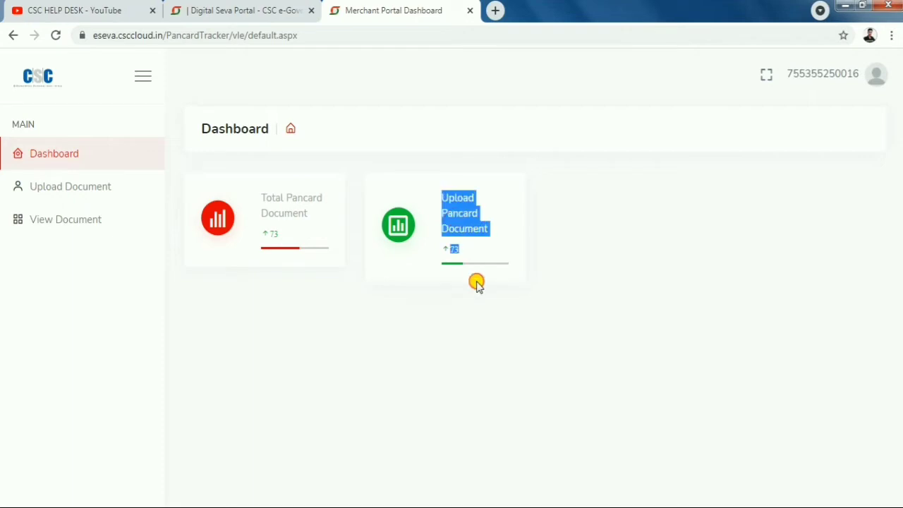
{"action": "left_click", "coordinate": [477, 289]}
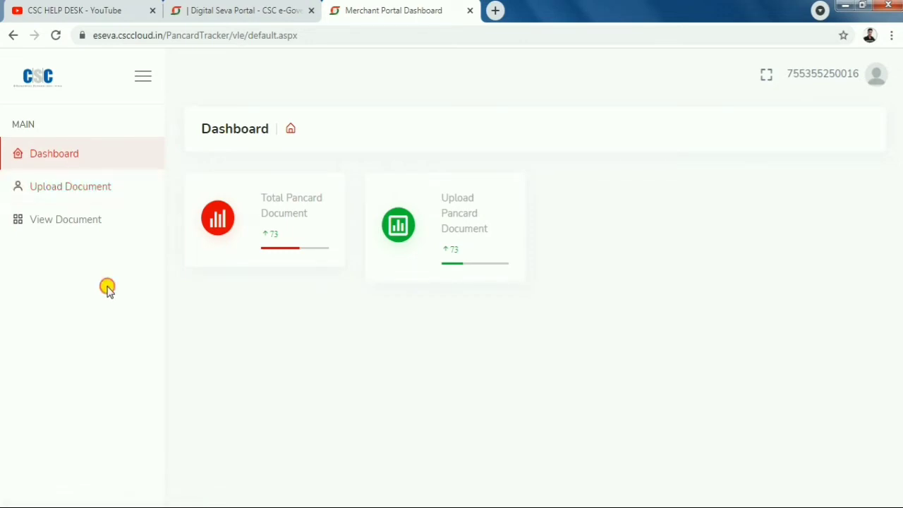
{"action": "left_click", "coordinate": [68, 193]}
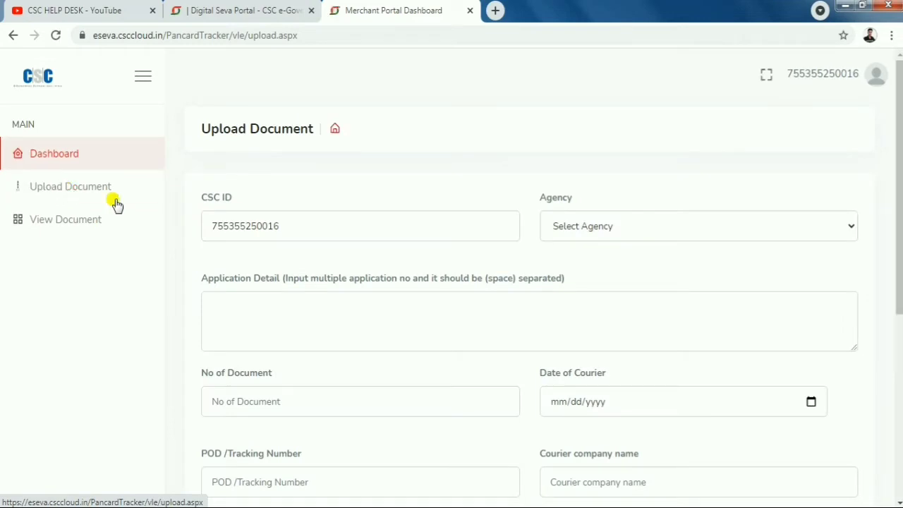
{"action": "left_click_drag", "start_coordinate": [197, 122], "coordinate": [303, 161]}
{"action": "left_click", "coordinate": [303, 163]}
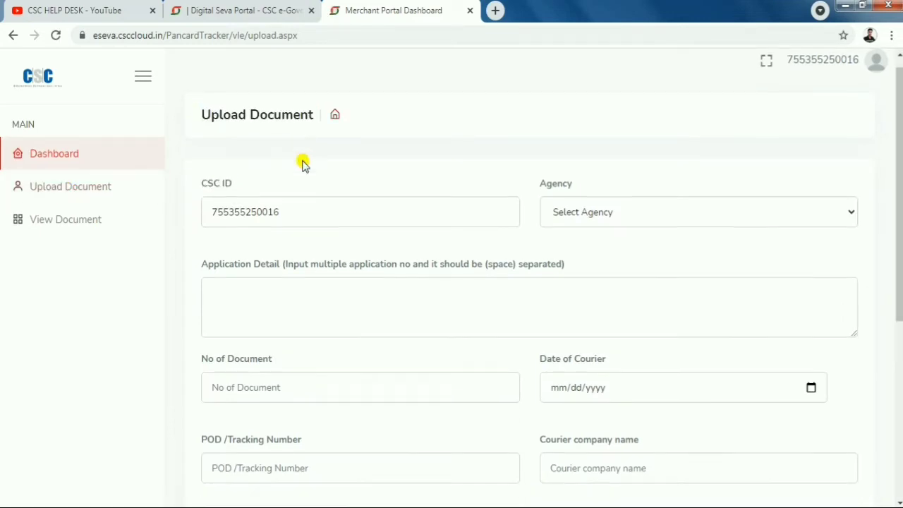
Step: Look over the upload form's fields and set the agency to UTIITSL
{"action": "scroll", "coordinate": [303, 164], "scroll_direction": "down", "scroll_amount": 3}
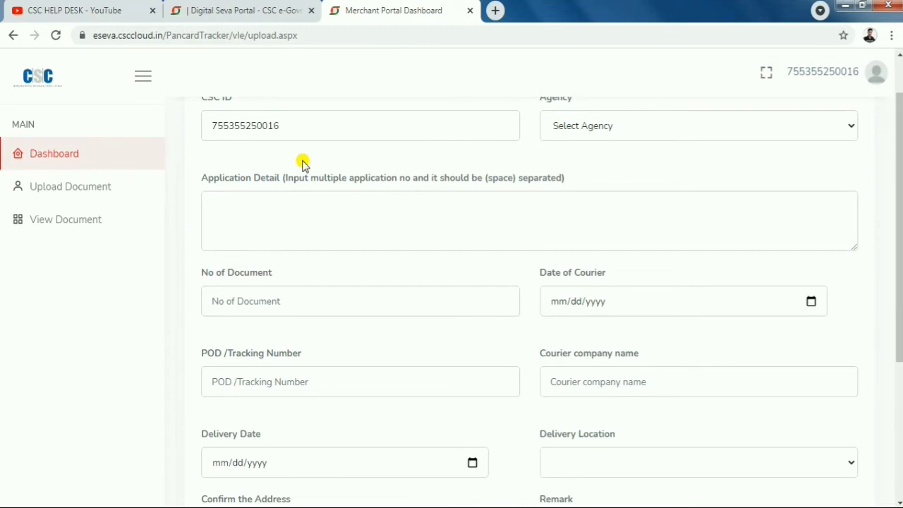
{"action": "scroll", "coordinate": [303, 164], "scroll_direction": "up", "scroll_amount": 1}
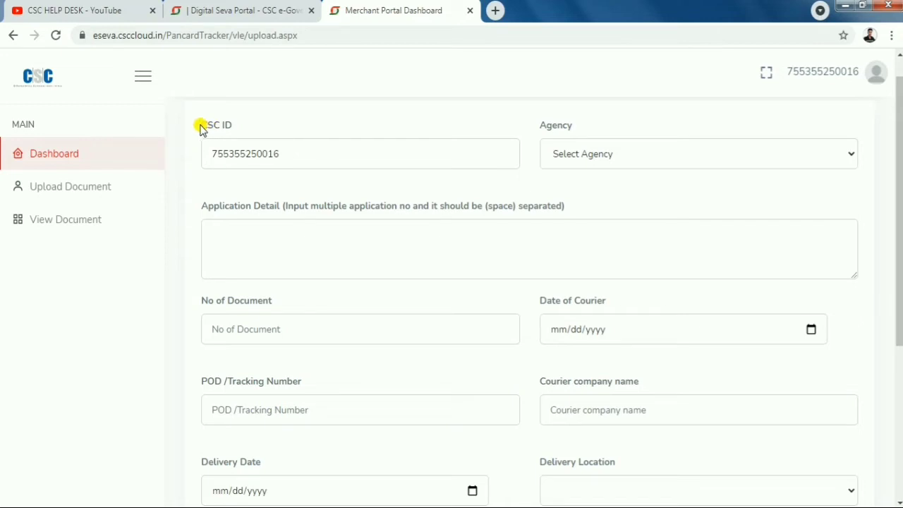
{"action": "left_click_drag", "start_coordinate": [202, 126], "coordinate": [275, 137]}
{"action": "left_click", "coordinate": [276, 135]}
{"action": "left_click_drag", "start_coordinate": [538, 125], "coordinate": [582, 155]}
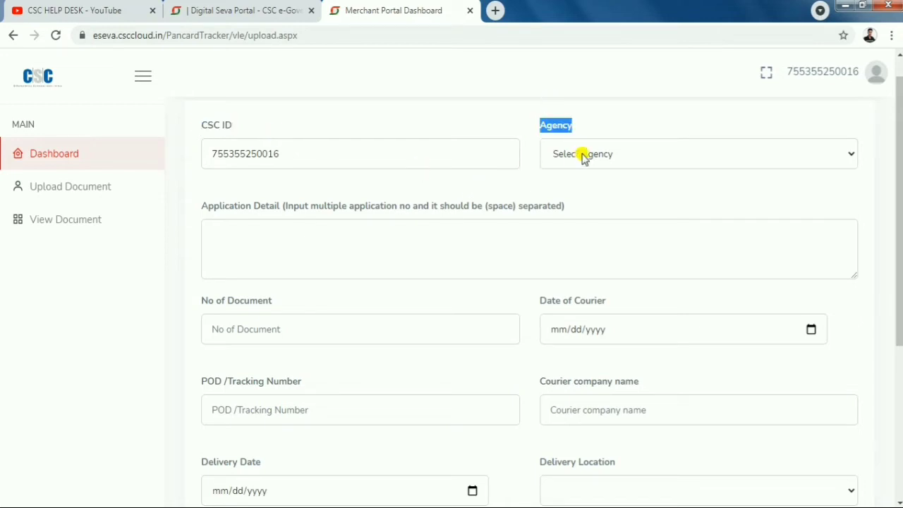
{"action": "left_click", "coordinate": [593, 145]}
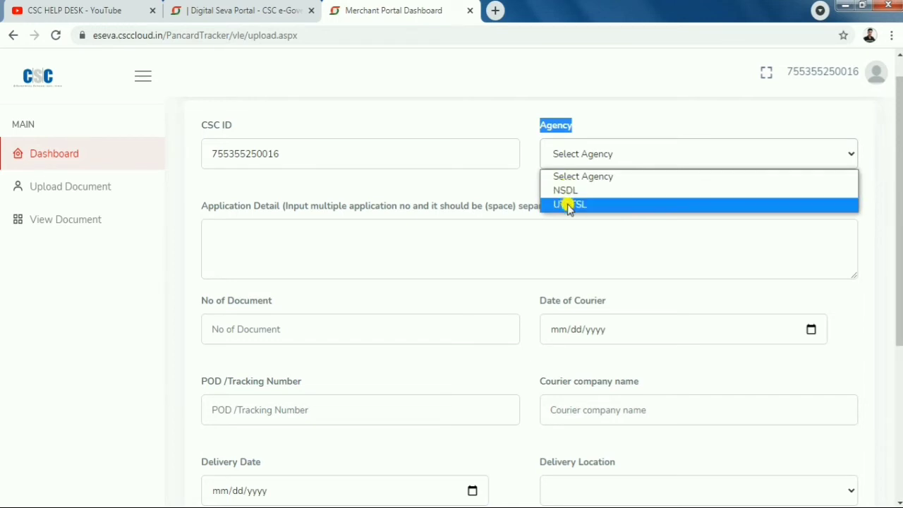
{"action": "left_click", "coordinate": [568, 205]}
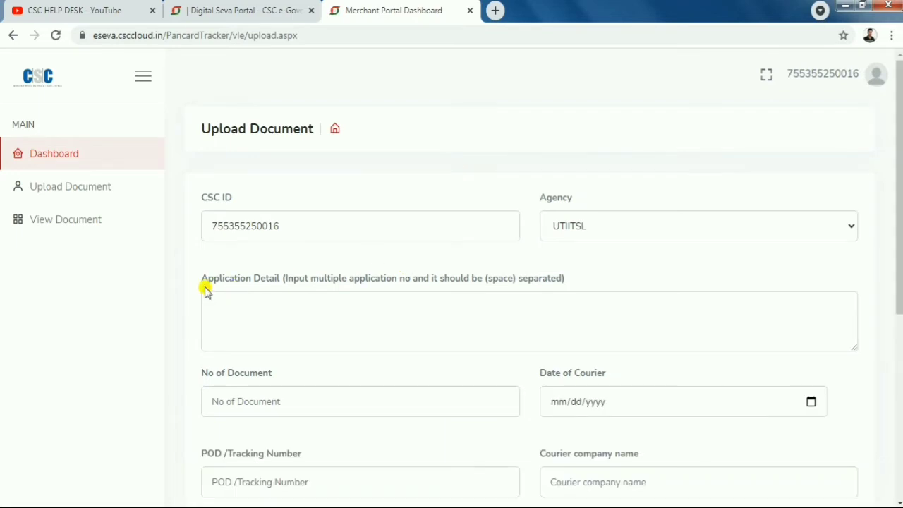
Step: Examine the Application Detail and No of Document fields to see what each entry requires
{"action": "left_click_drag", "start_coordinate": [201, 279], "coordinate": [358, 295]}
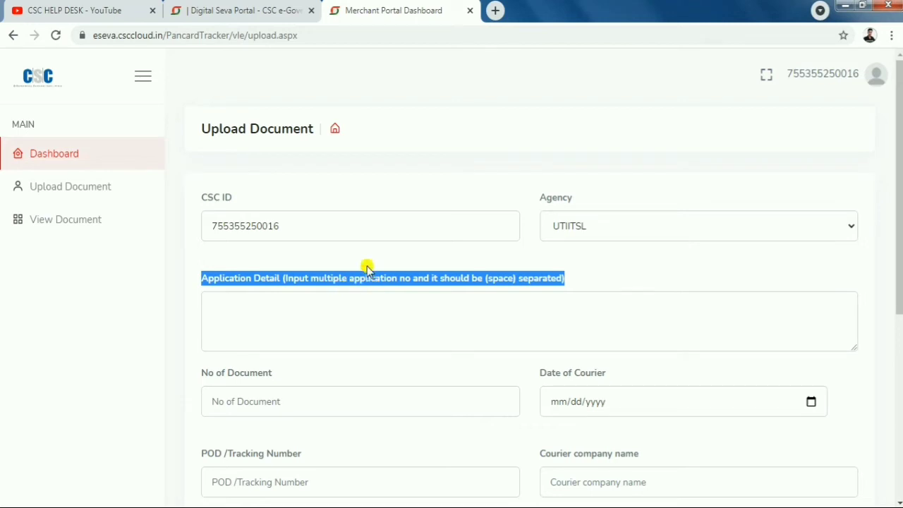
{"action": "left_click", "coordinate": [368, 271]}
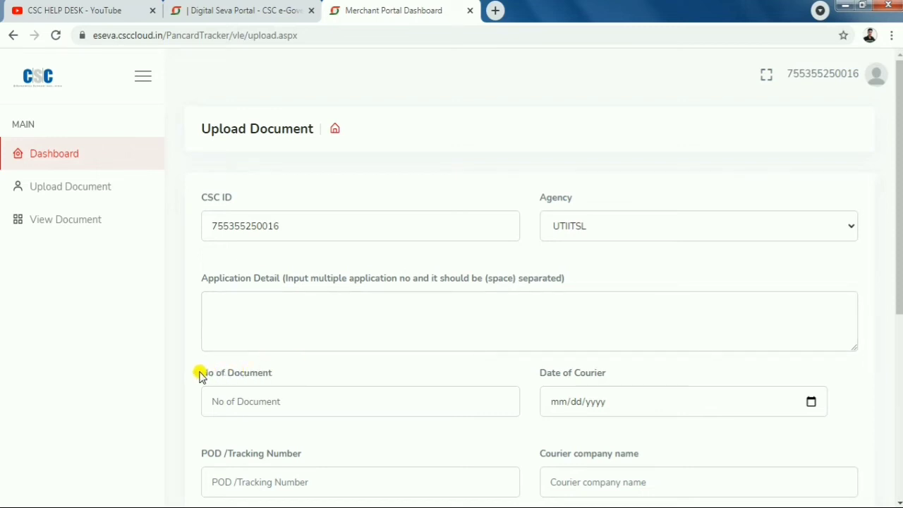
{"action": "left_click_drag", "start_coordinate": [200, 374], "coordinate": [274, 372]}
{"action": "left_click", "coordinate": [275, 373]}
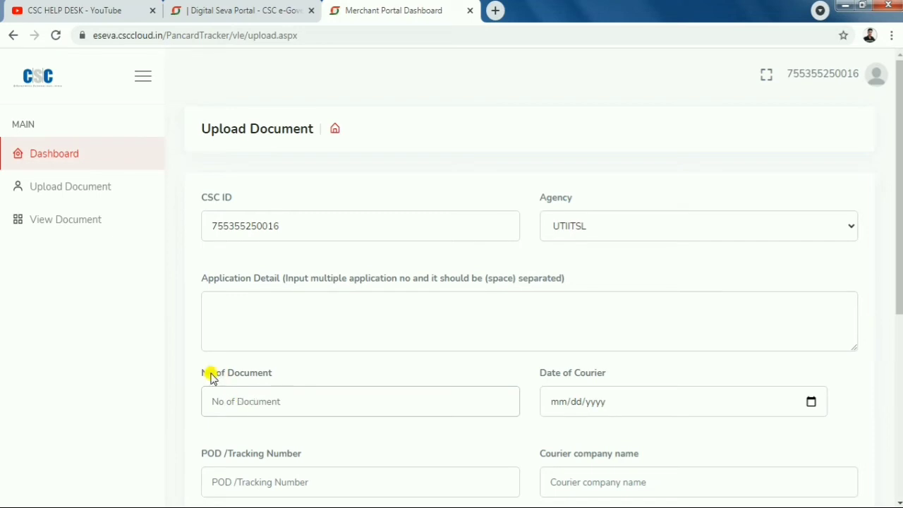
{"action": "left_click_drag", "start_coordinate": [202, 372], "coordinate": [251, 388]}
{"action": "left_click", "coordinate": [249, 397]}
Step: Examine the Date of Courier field and its calendar without choosing a date
{"action": "left_click_drag", "start_coordinate": [539, 373], "coordinate": [621, 367]}
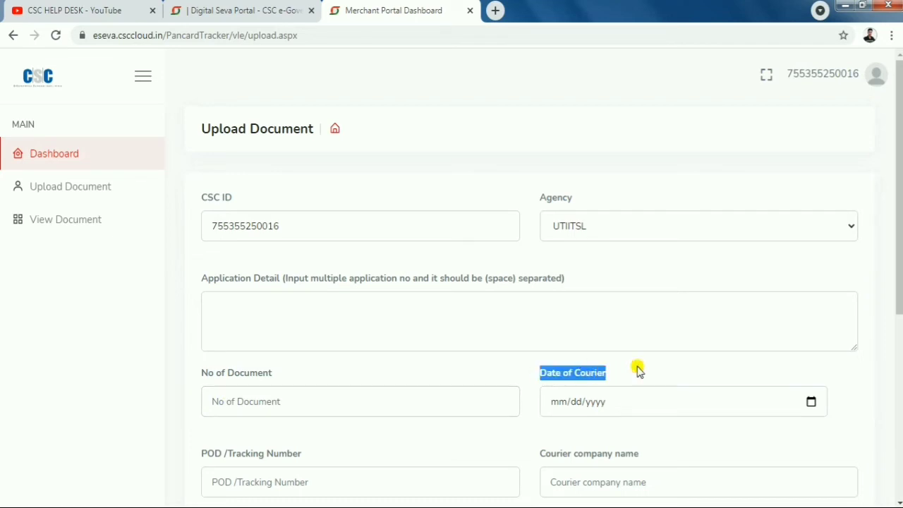
{"action": "left_click", "coordinate": [569, 399]}
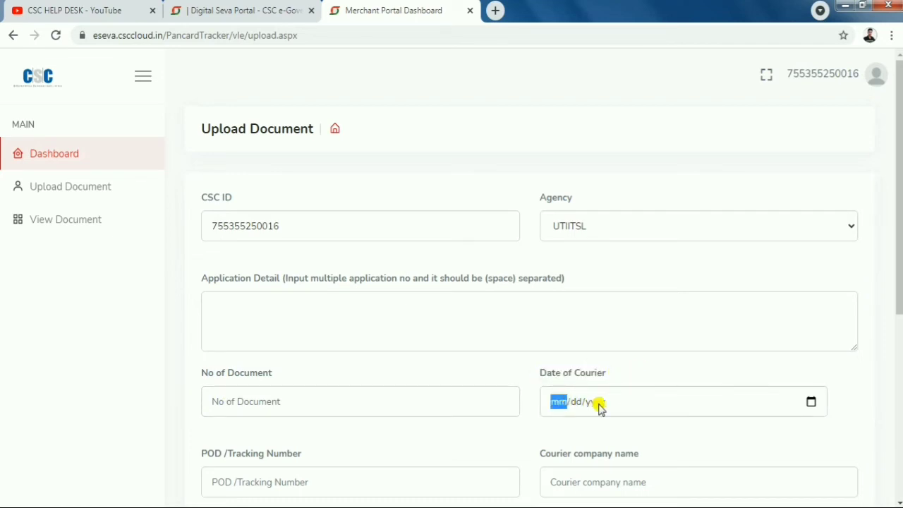
{"action": "left_click", "coordinate": [597, 403]}
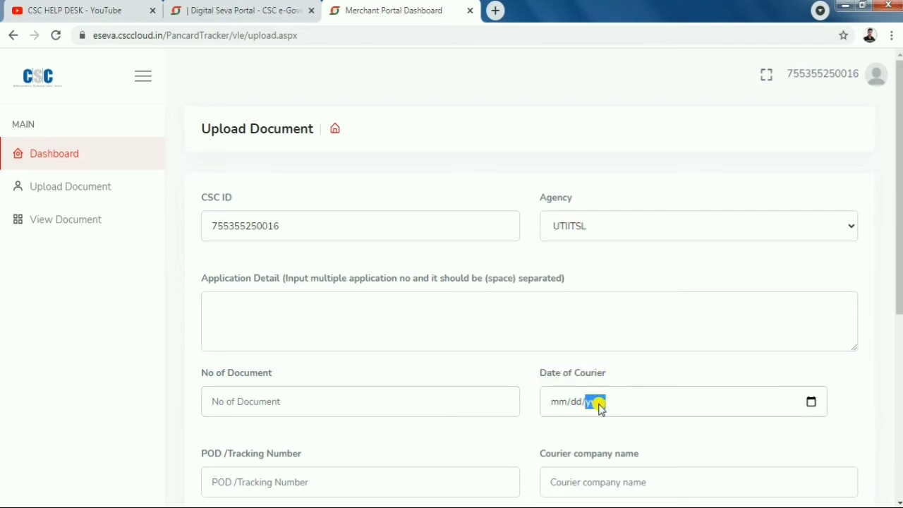
{"action": "left_click", "coordinate": [810, 406]}
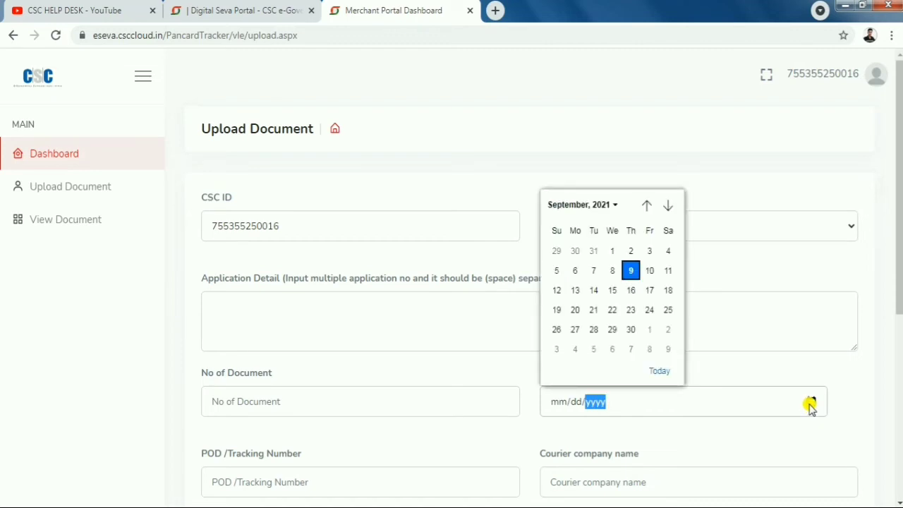
{"action": "left_click", "coordinate": [810, 405]}
{"action": "left_click", "coordinate": [810, 405]}
{"action": "left_click", "coordinate": [786, 370]}
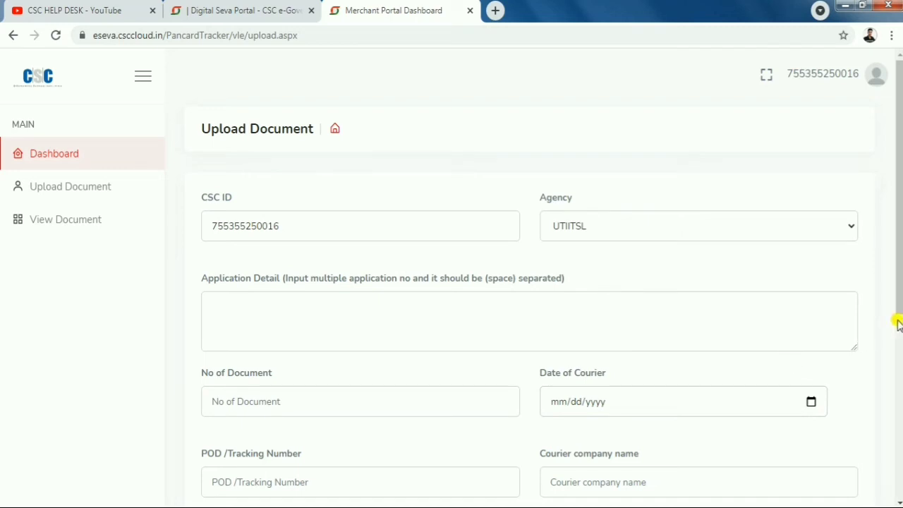
Step: Examine the POD/Tracking Number and Courier company name fields of the upload form
{"action": "left_click_drag", "start_coordinate": [898, 312], "coordinate": [897, 441]}
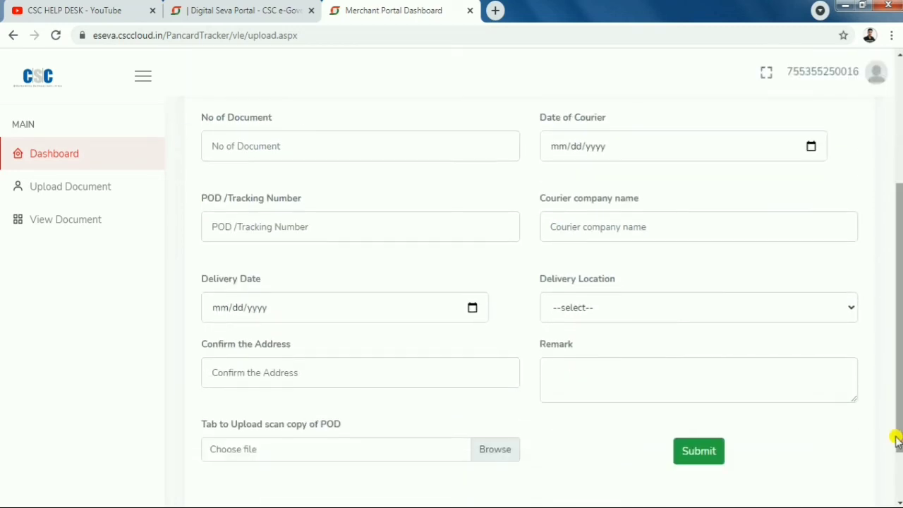
{"action": "double_click", "coordinate": [201, 200]}
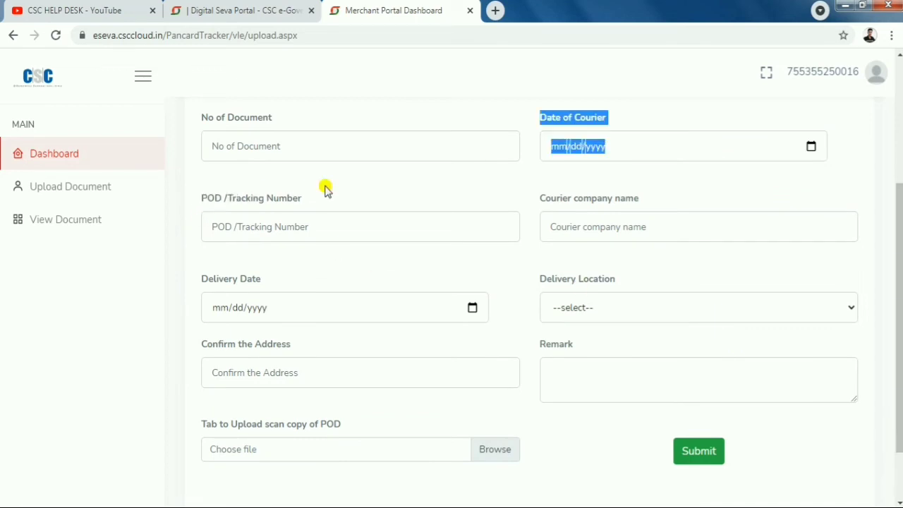
{"action": "left_click", "coordinate": [325, 187]}
{"action": "left_click_drag", "start_coordinate": [202, 198], "coordinate": [330, 199]}
{"action": "left_click", "coordinate": [330, 199]}
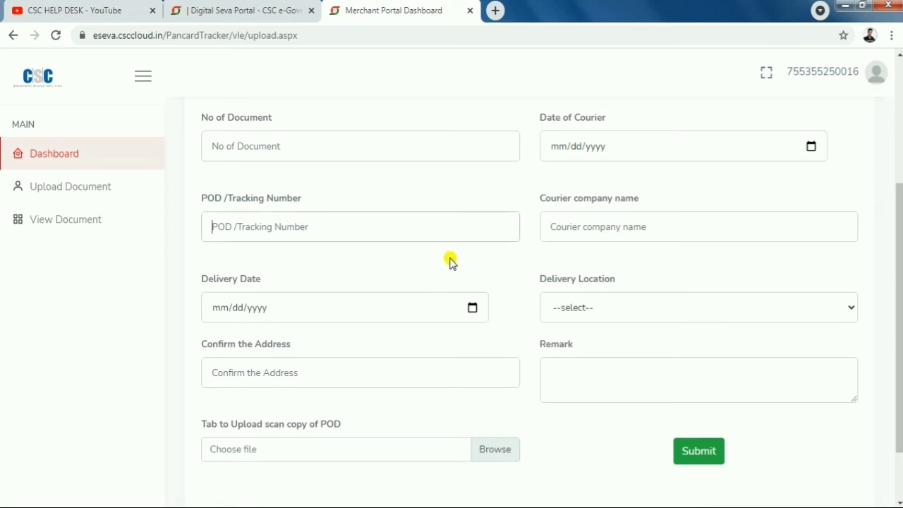
{"action": "left_click_drag", "start_coordinate": [540, 200], "coordinate": [659, 196]}
{"action": "left_click", "coordinate": [659, 197]}
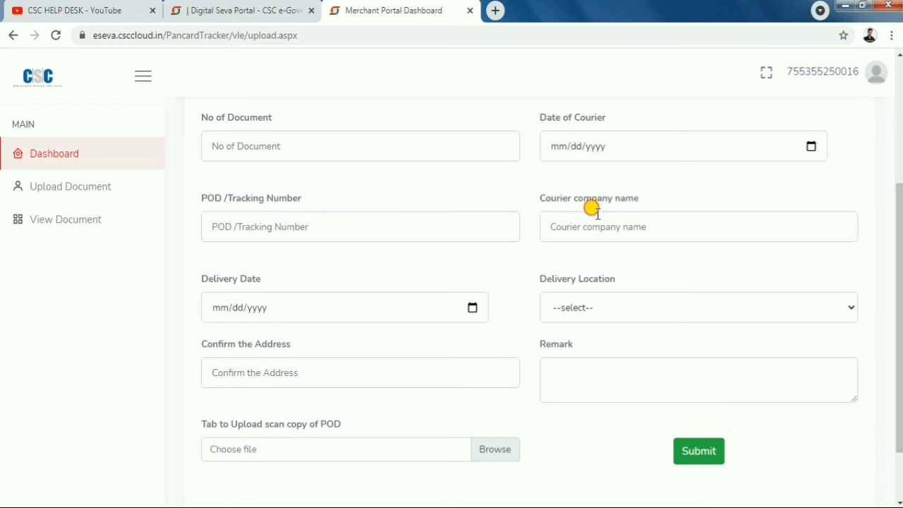
{"action": "left_click", "coordinate": [585, 221]}
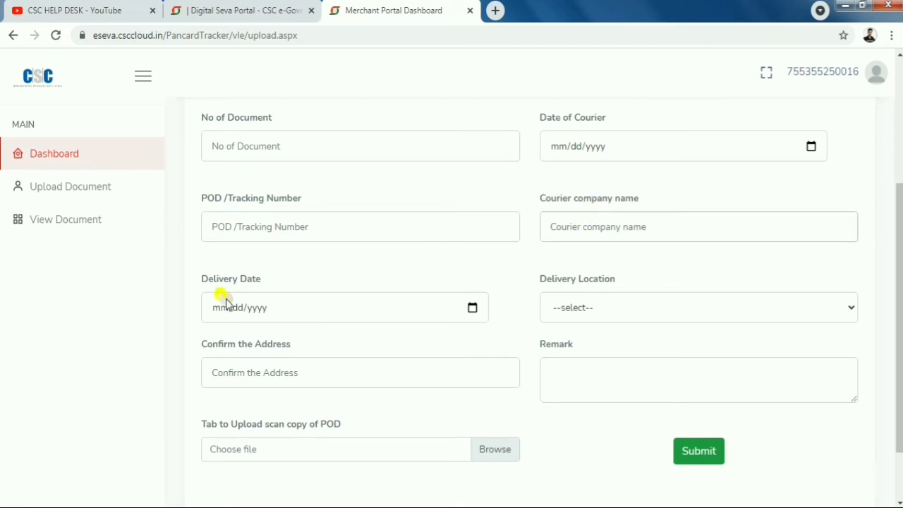
Step: Examine the Delivery Date and Delivery Location fields of the upload form
{"action": "left_click_drag", "start_coordinate": [201, 281], "coordinate": [287, 274]}
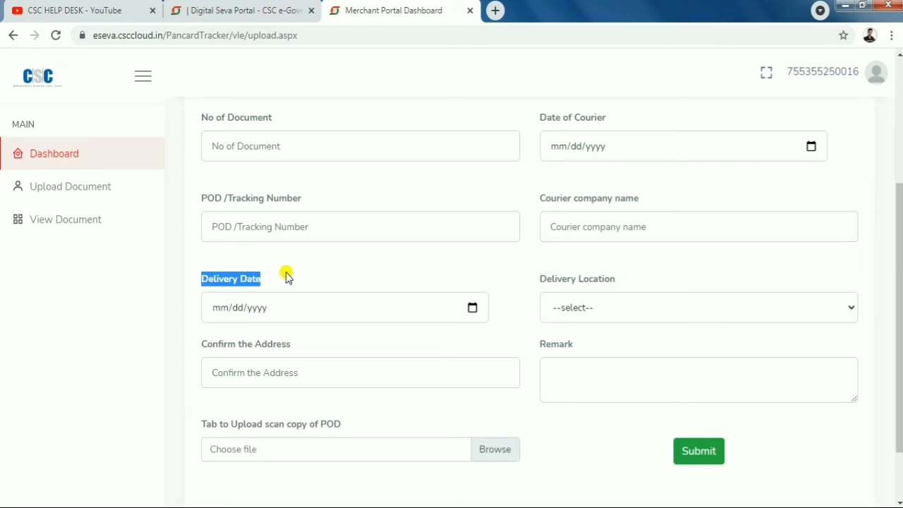
{"action": "left_click", "coordinate": [290, 277]}
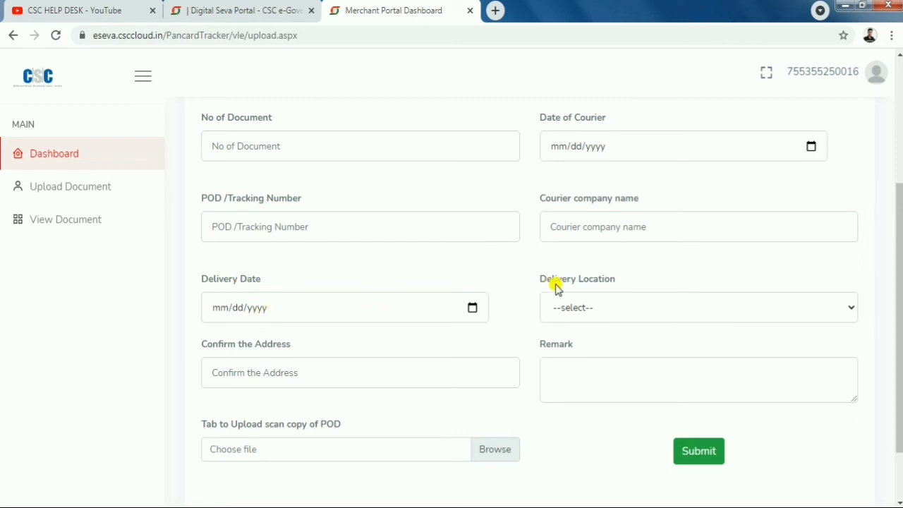
{"action": "left_click_drag", "start_coordinate": [537, 278], "coordinate": [627, 279]}
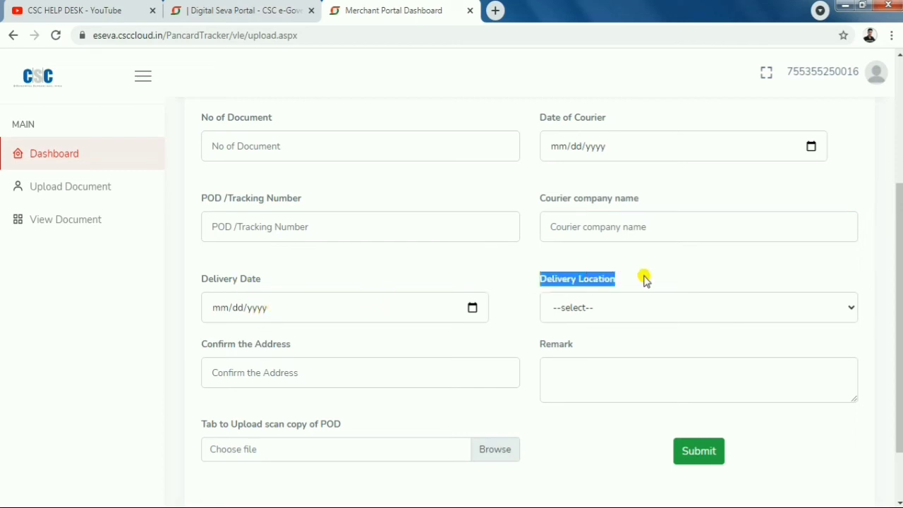
Step: Examine the city options offered for Delivery Location and leave the field without a chosen location
{"action": "left_click", "coordinate": [643, 278]}
{"action": "left_click", "coordinate": [614, 308]}
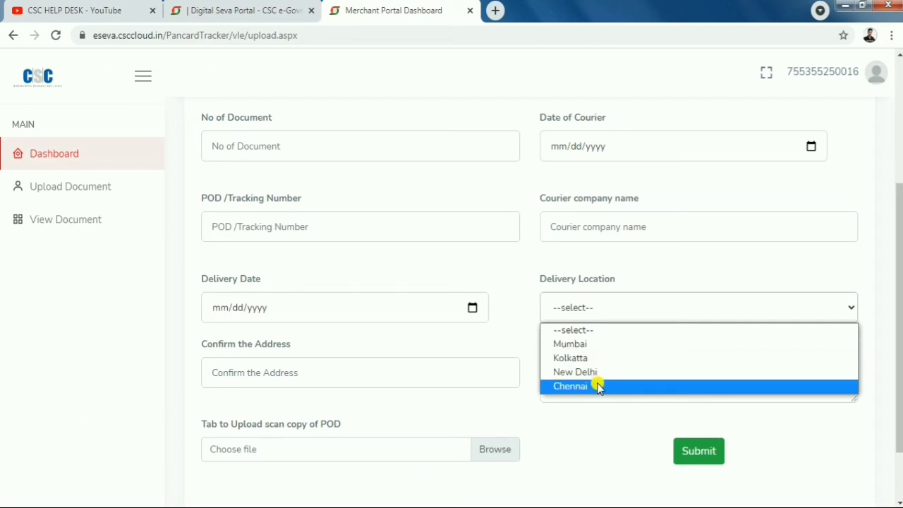
{"action": "left_click", "coordinate": [595, 331]}
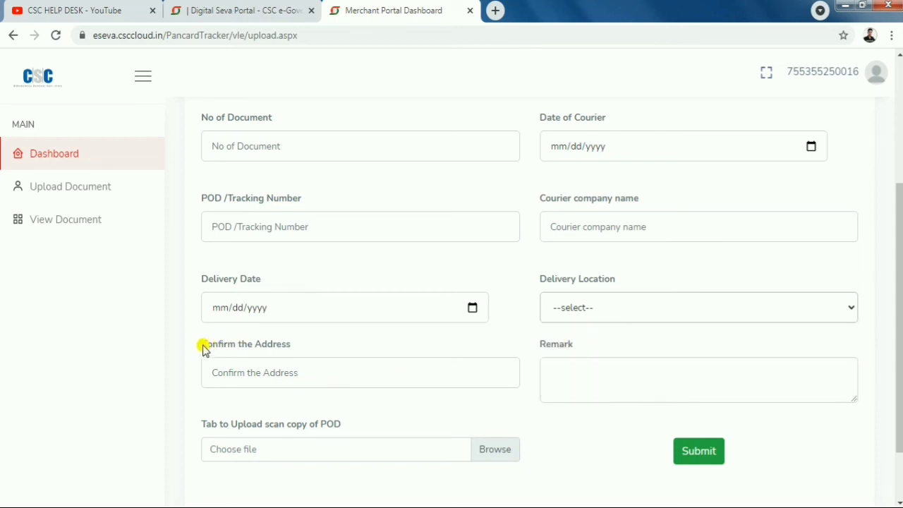
Step: Examine the Confirm the Address and Remark fields of the upload form without entering any text
{"action": "left_click_drag", "start_coordinate": [203, 348], "coordinate": [314, 345]}
{"action": "left_click", "coordinate": [315, 344]}
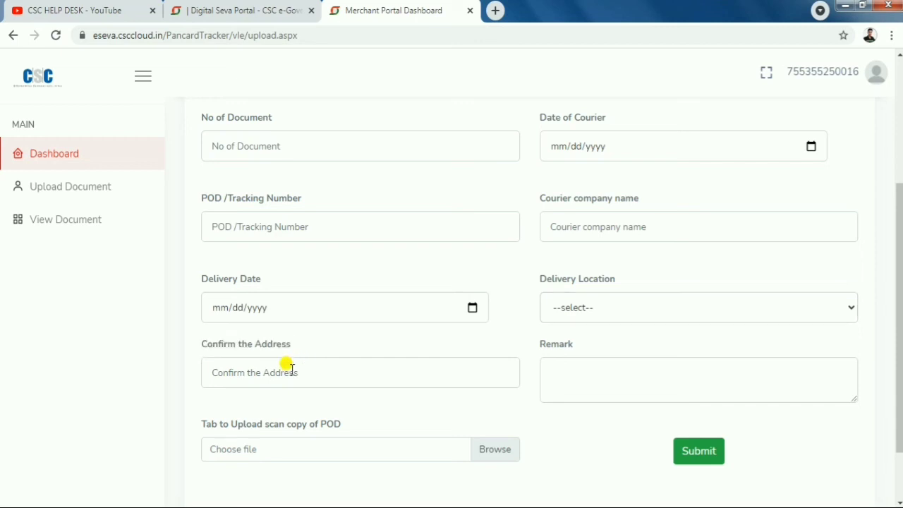
{"action": "left_click", "coordinate": [290, 370]}
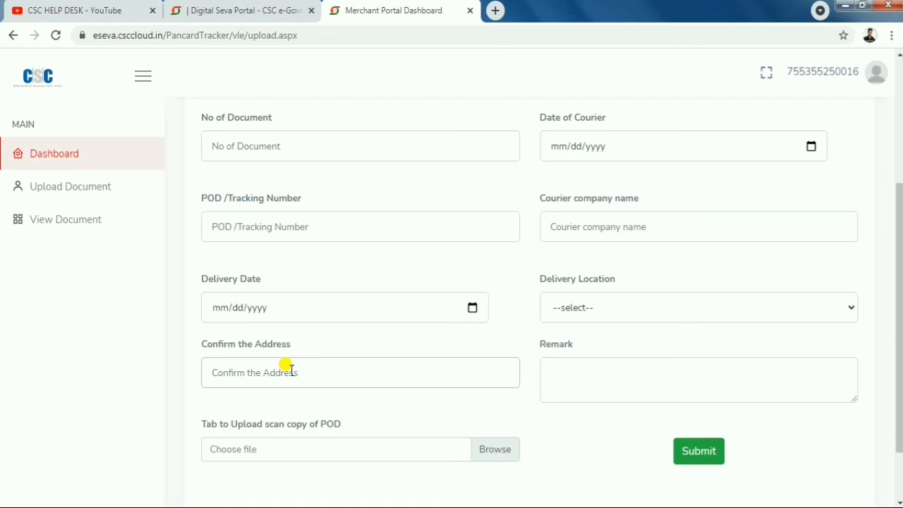
{"action": "left_click", "coordinate": [554, 369]}
{"action": "left_click_drag", "start_coordinate": [541, 346], "coordinate": [593, 344]}
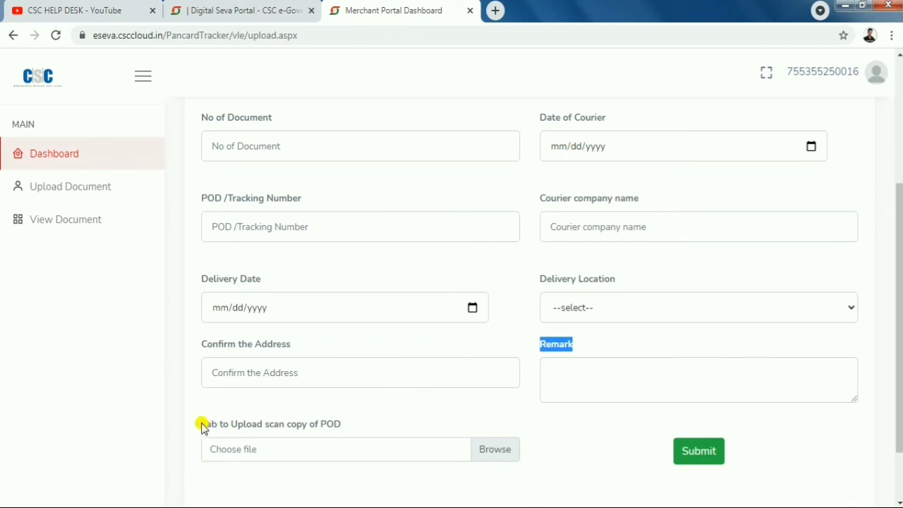
Step: Examine the upload field for the scan copy of the POD and its file chooser, without selecting a file
{"action": "left_click_drag", "start_coordinate": [200, 425], "coordinate": [308, 428]}
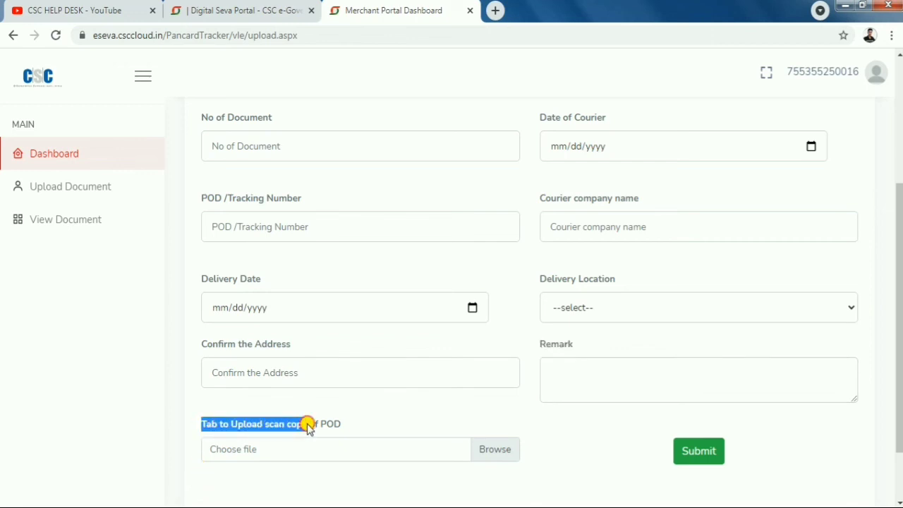
{"action": "left_click", "coordinate": [309, 428]}
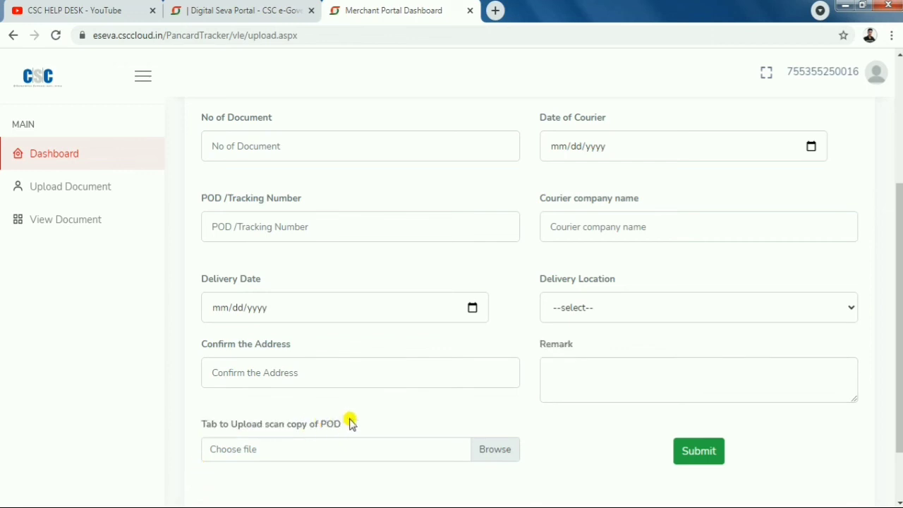
{"action": "left_click", "coordinate": [489, 454]}
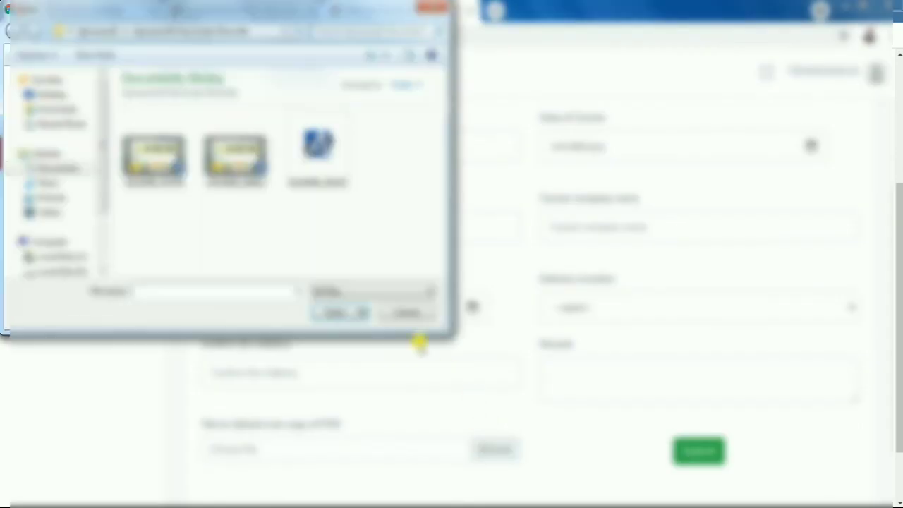
{"action": "left_click", "coordinate": [408, 315]}
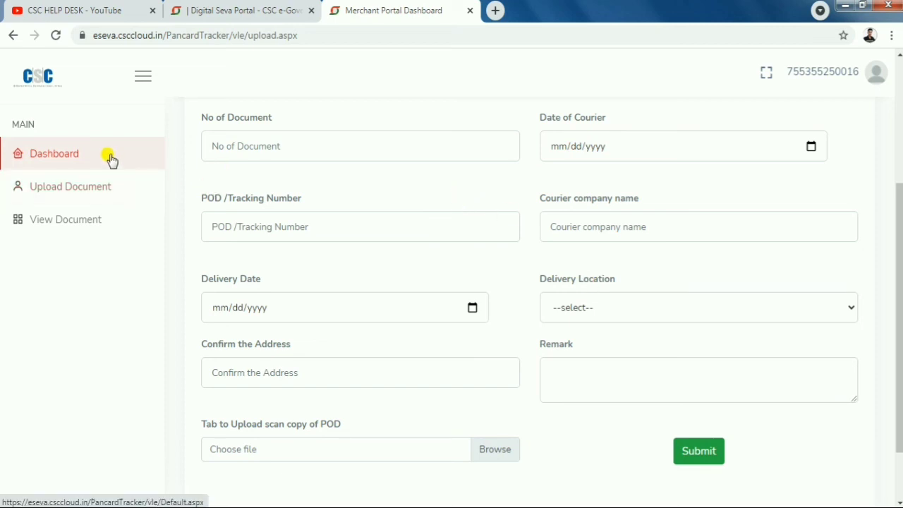
Step: View the View Document page of the PAN document tracker and return to the Dashboard
{"action": "left_click", "coordinate": [105, 227]}
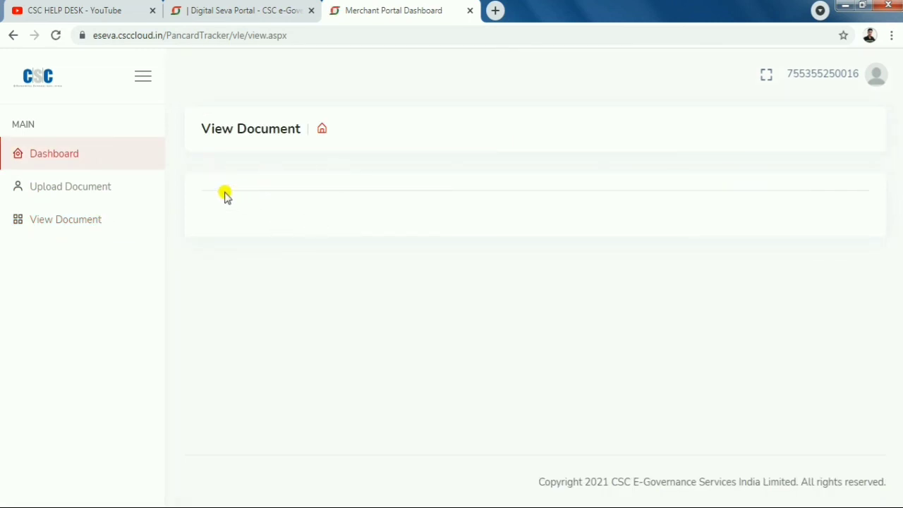
{"action": "left_click", "coordinate": [127, 159]}
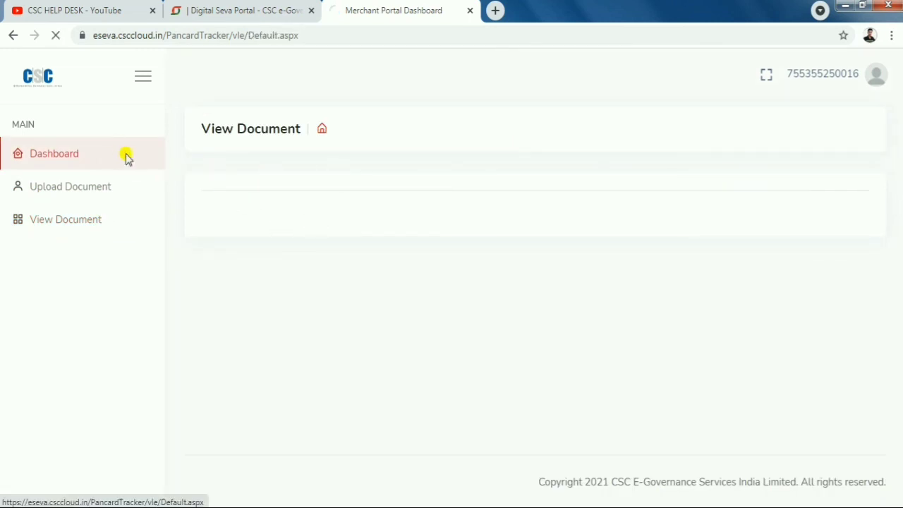